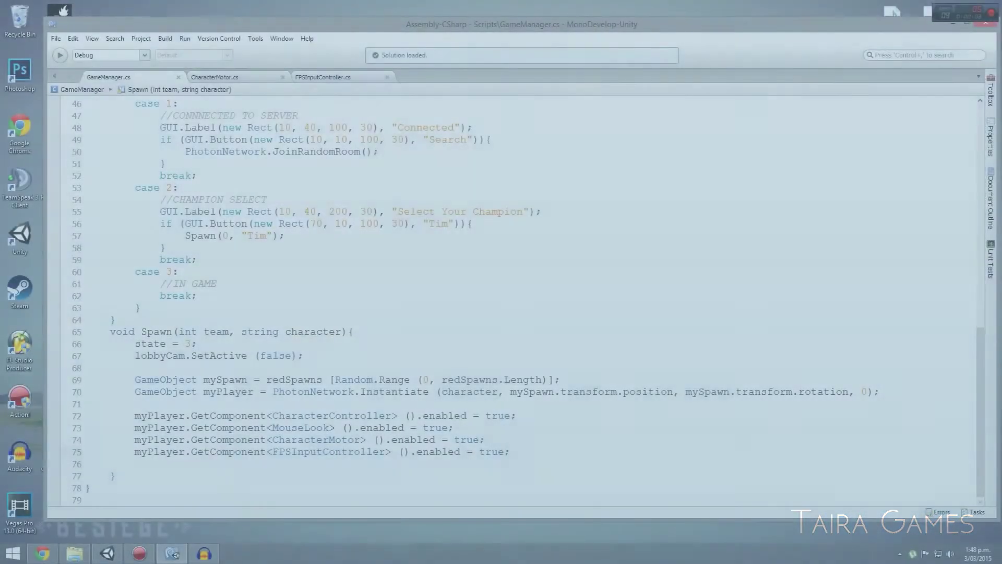
- On a new line below the FPSInputController statement in Spawn, begin a statement with myPlayer.transform.Find ("PlayerCamera")
{"action": "key", "text": "Return"}
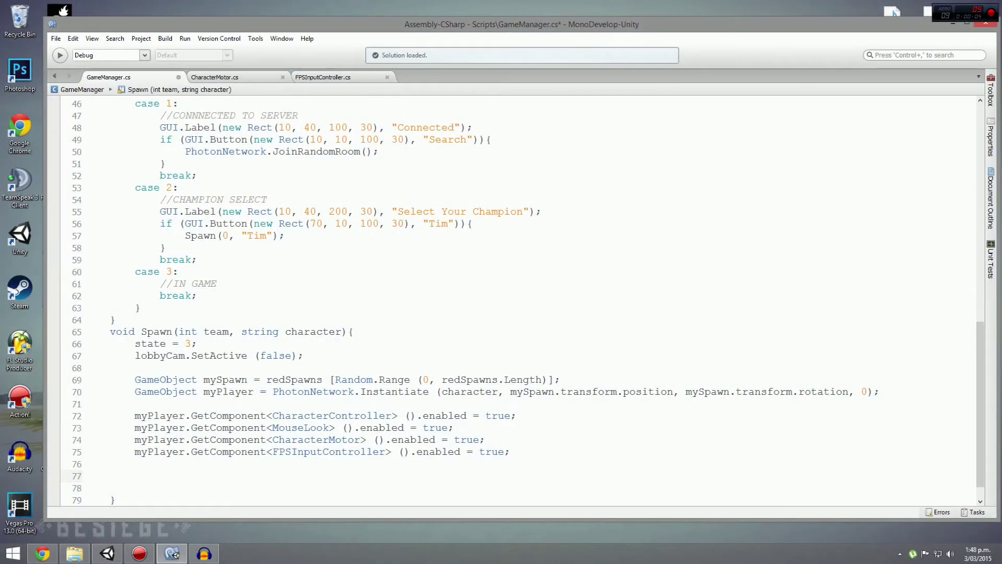
{"action": "type", "text": "mypla"}
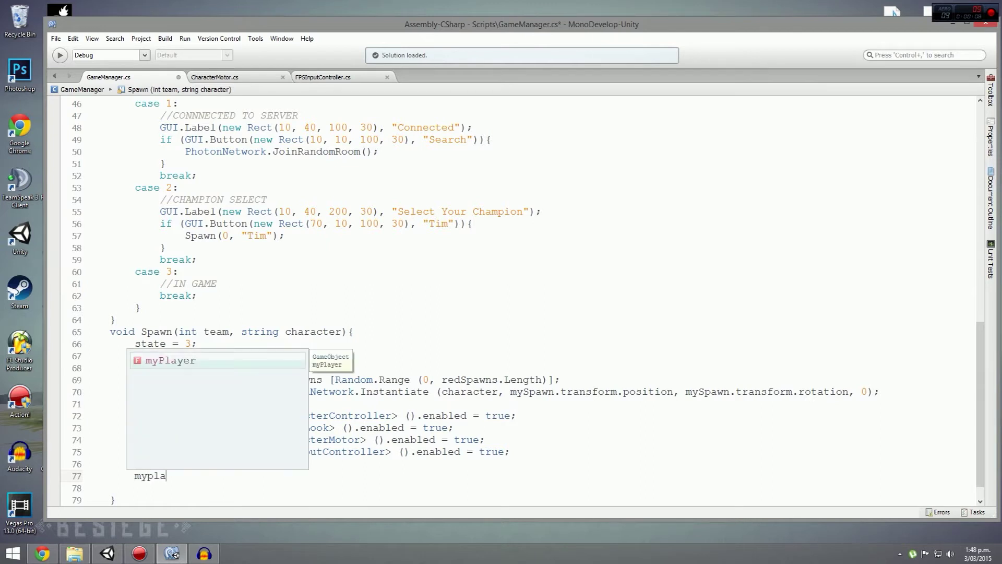
{"action": "key", "text": "Return"}
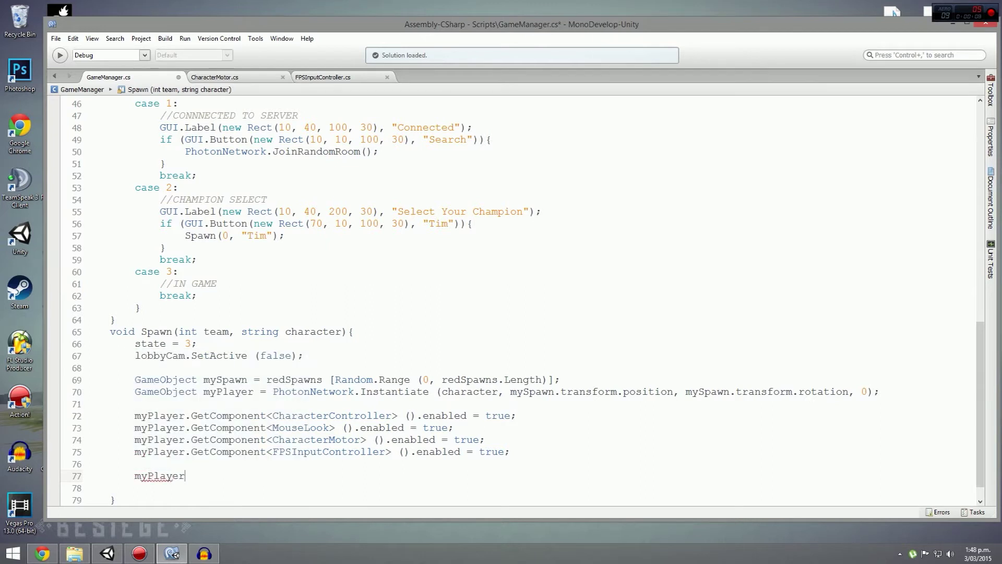
{"action": "type", "text": "."}
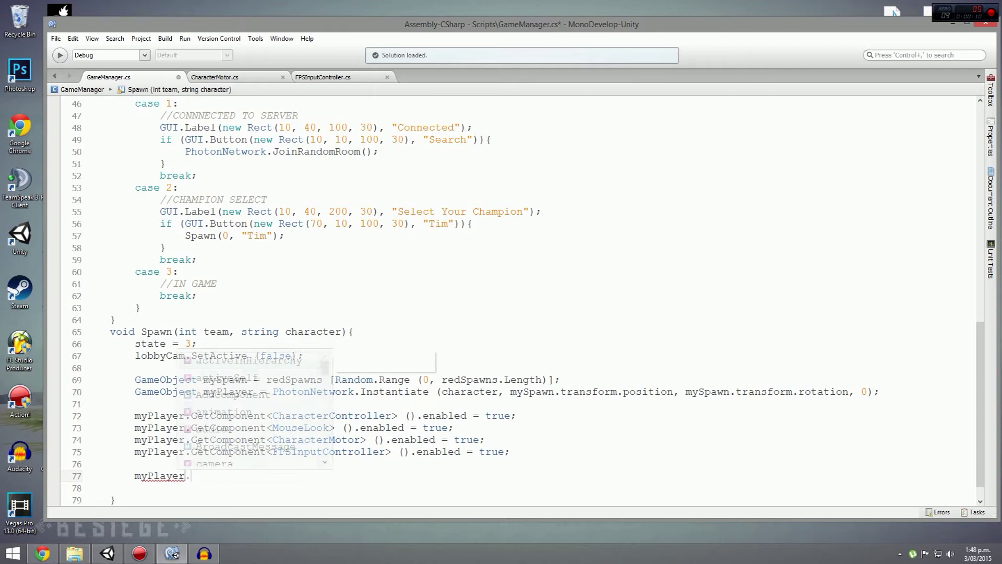
{"action": "type", "text": "transform"}
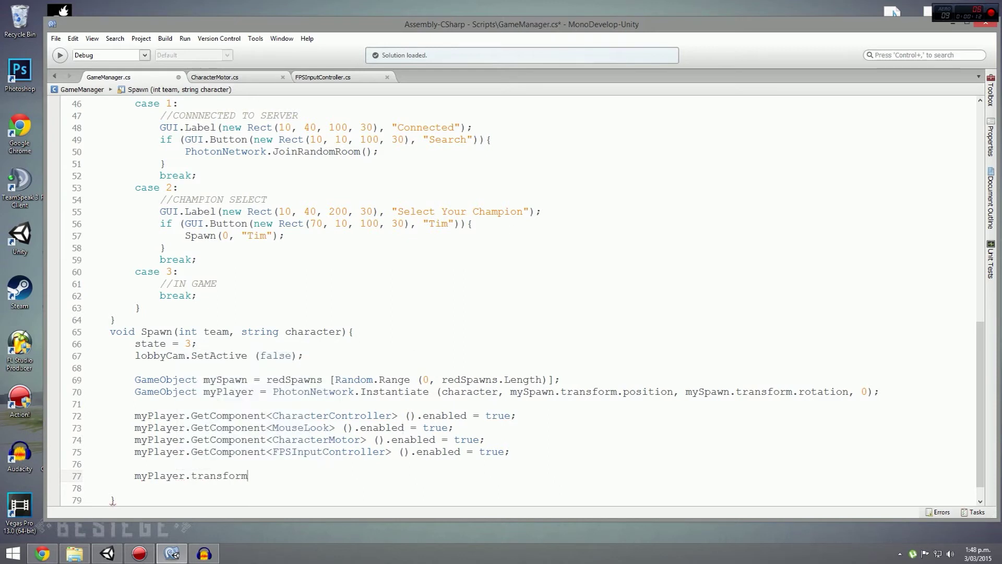
{"action": "type", "text": ".find"}
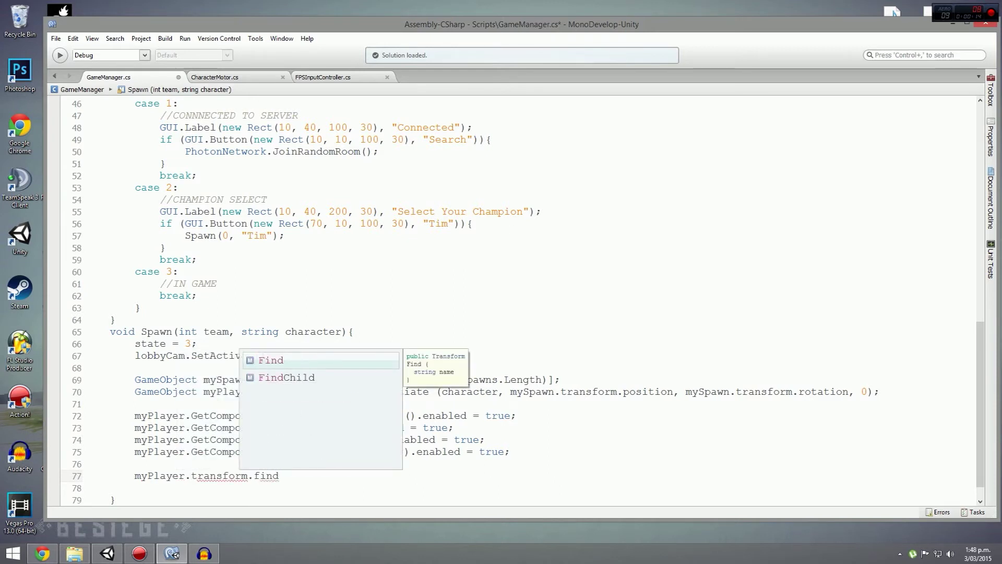
{"action": "type", "text": "()"}
{"action": "key", "text": "Left"}
{"action": "type", "text": "\""}
{"action": "type", "text": "PlayerCamer"}
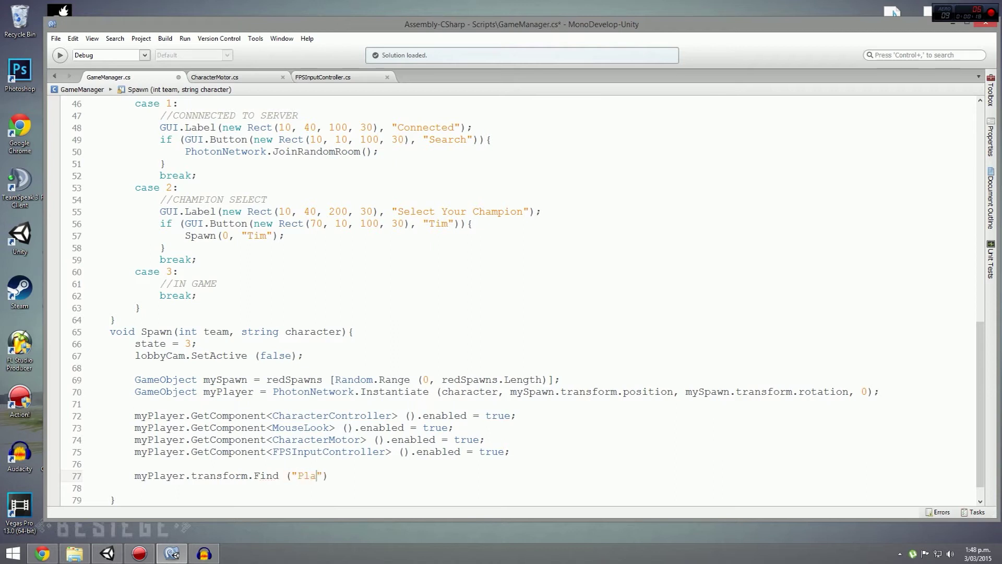
{"action": "type", "text": "a"}
{"action": "key", "text": "Right"}
{"action": "key", "text": "Right"}
- Complete the PlayerCamera statement with .GetComponent<Camera>().enabled = false;
{"action": "type", "text": ".getcom"}
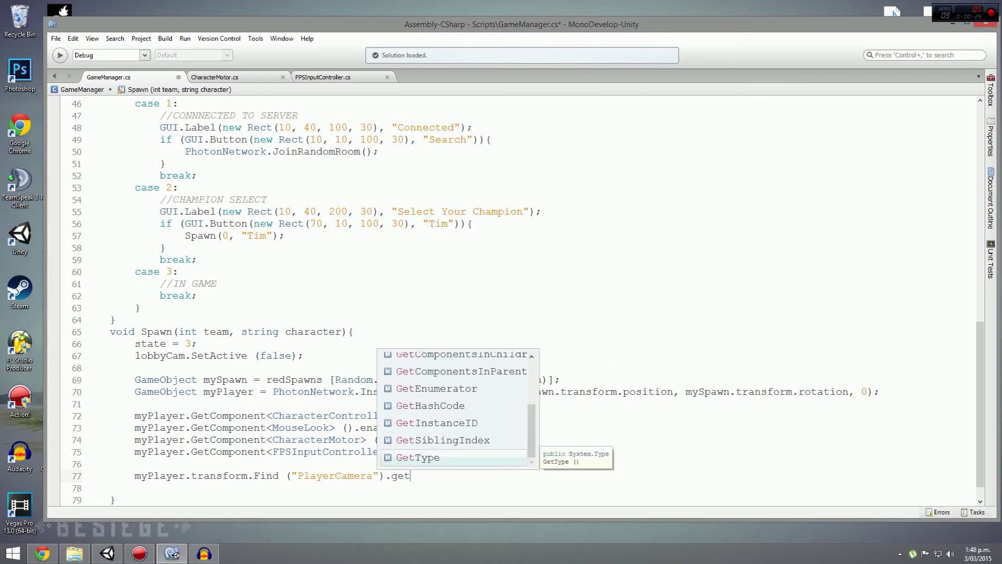
{"action": "key", "text": "Return"}
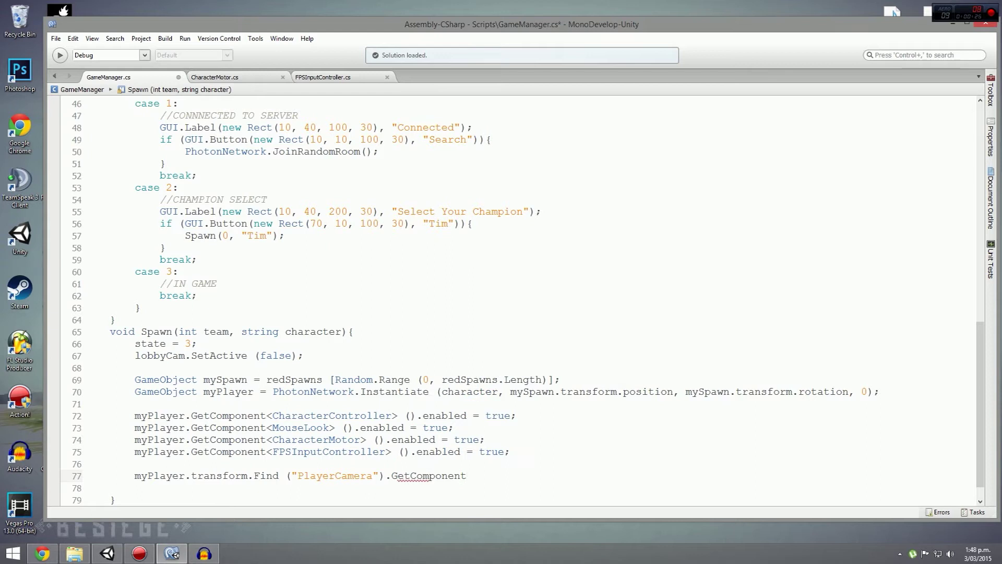
{"action": "type", "text": "<>"}
{"action": "key", "text": "Left"}
{"action": "type", "text": "Came"}
{"action": "key", "text": "Return"}
{"action": "key", "text": "Right"}
{"action": "type", "text": "()."}
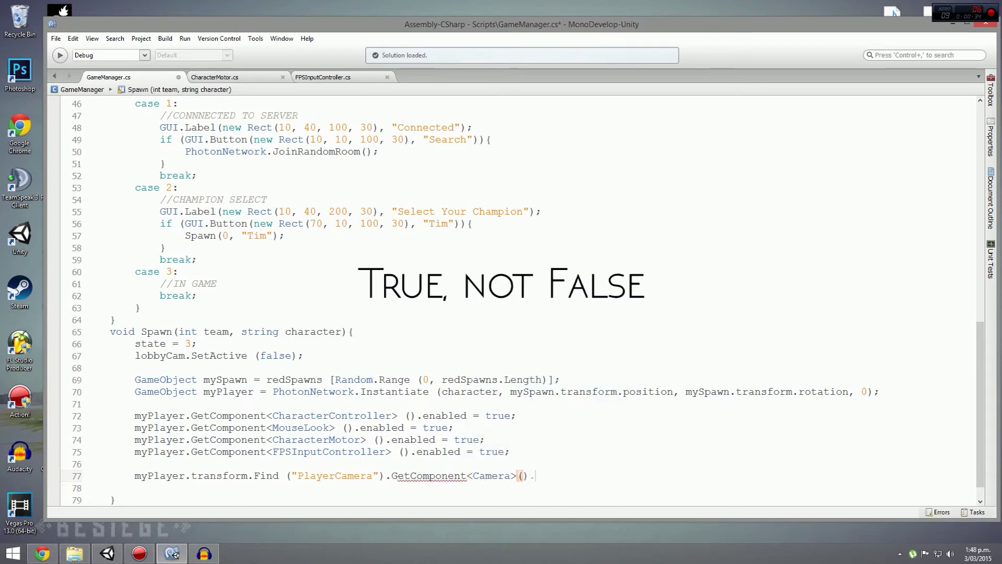
{"action": "type", "text": "enabled"}
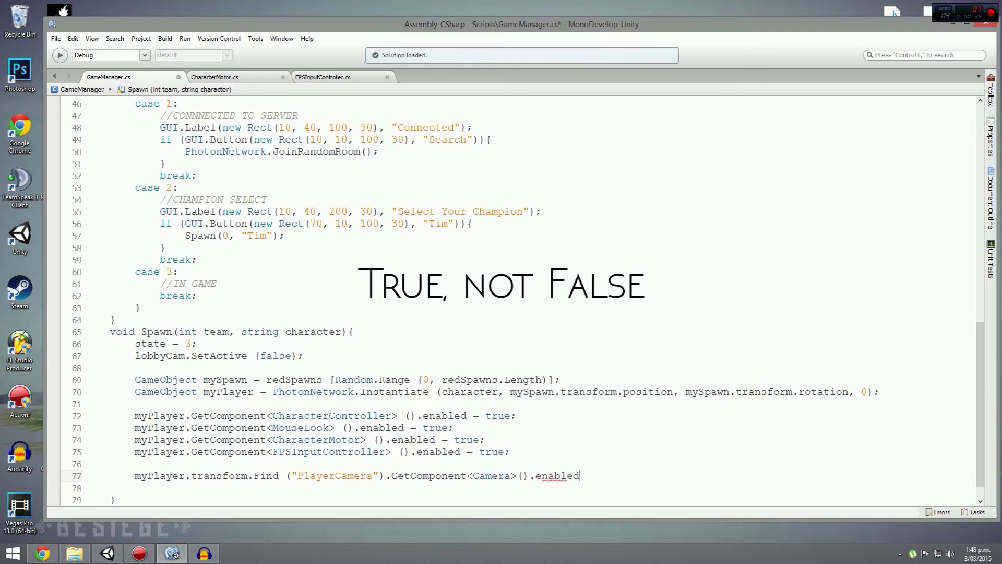
{"action": "type", "text": " = false"}
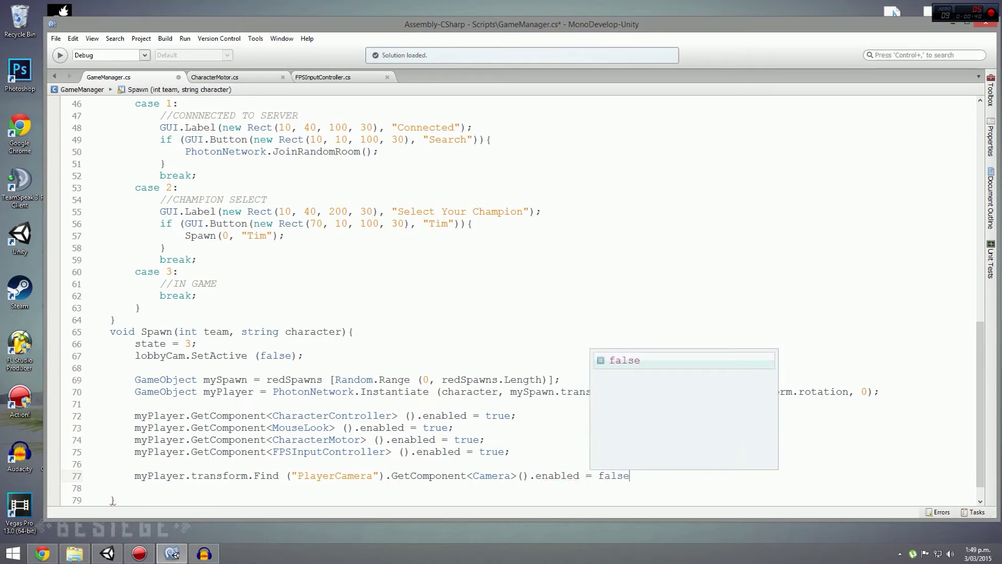
{"action": "key", "text": "Escape"}
{"action": "type", "text": ";"}
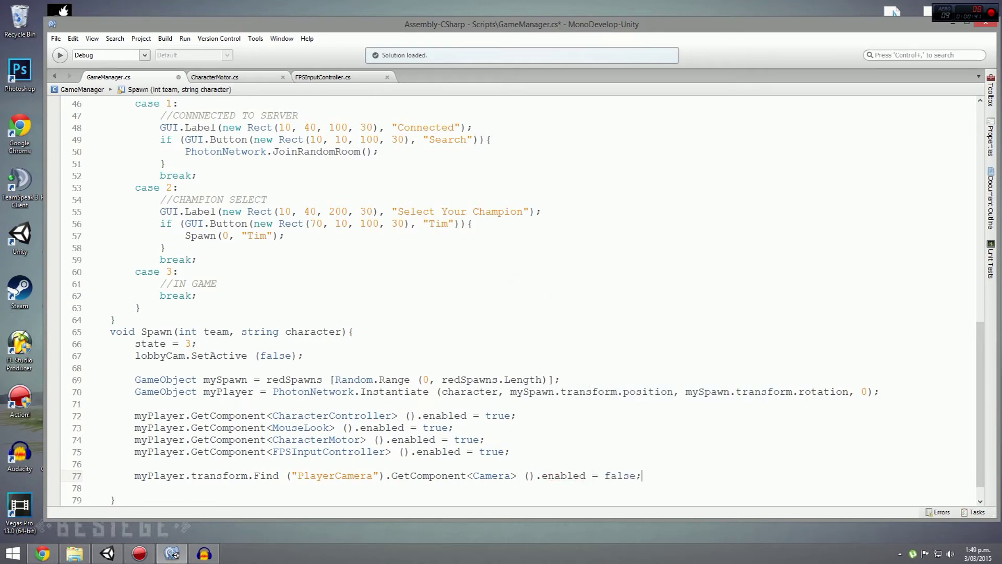
- Change the enabled value in the PlayerCamera statement to true
{"action": "key", "text": "Left"}
{"action": "key", "text": "BackSpace"}
{"action": "key", "text": "BackSpace"}
{"action": "key", "text": "BackSpace"}
{"action": "key", "text": "BackSpace"}
{"action": "key", "text": "BackSpace"}
{"action": "type", "text": "true"}
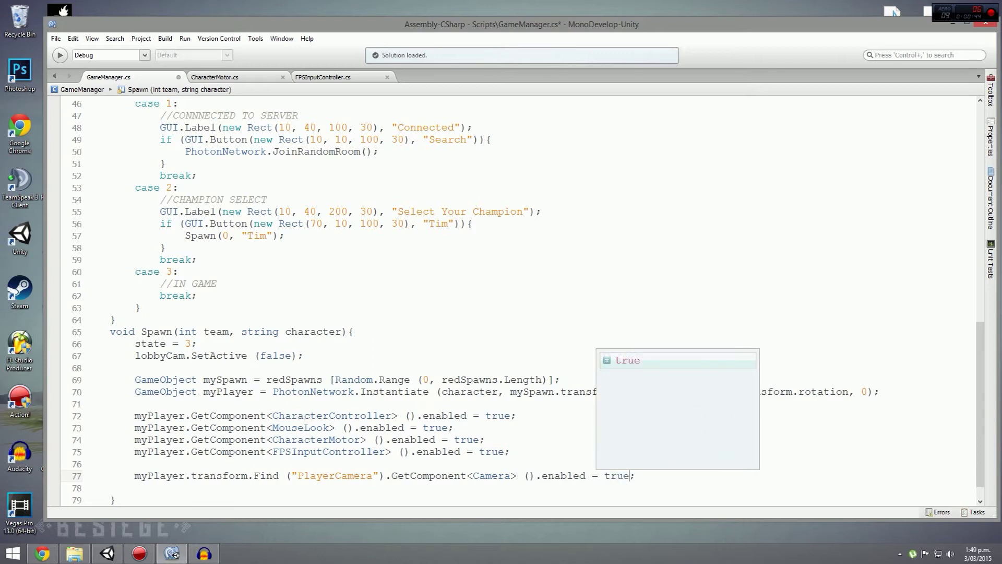
{"action": "key", "text": "Escape"}
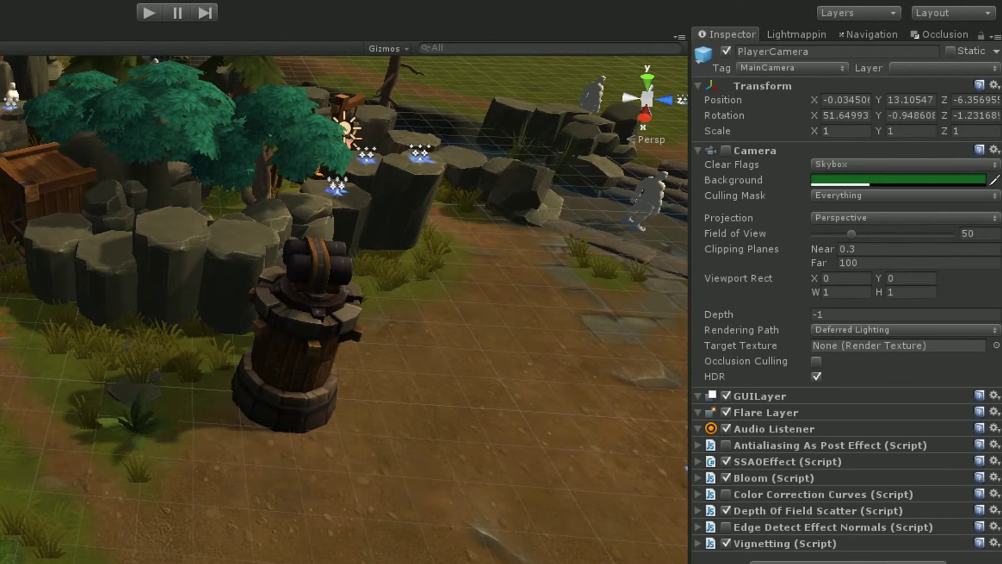
- In Unity, toggle PlayerCamera's Camera component on and back off, and disable Tim's Character Controller component
{"action": "left_click", "coordinate": [726, 150]}
{"action": "left_click", "coordinate": [726, 150]}
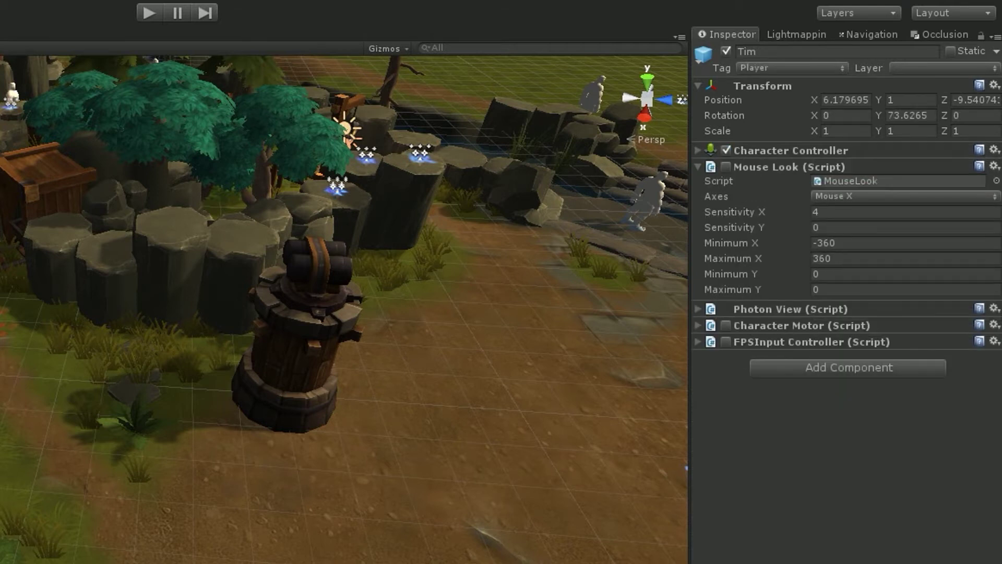
{"action": "left_click", "coordinate": [726, 150]}
{"action": "scroll", "coordinate": [344, 309], "scroll_direction": "down", "scroll_amount": 2}
{"action": "middle_click_drag", "start_coordinate": [449, 309], "coordinate": [261, 311]}
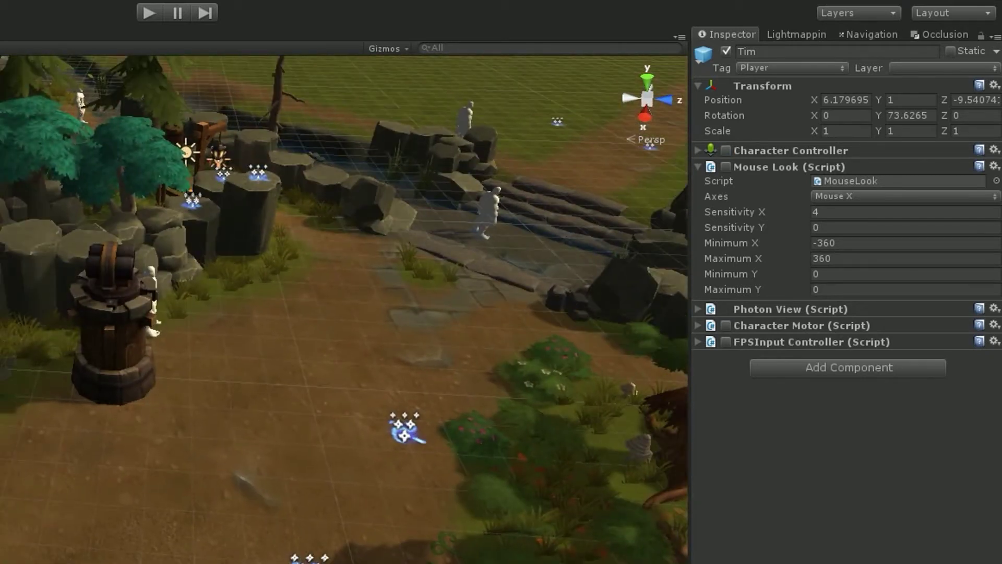
{"action": "left_click_drag", "start_coordinate": [417, 334], "coordinate": [272, 190], "text": "alt"}
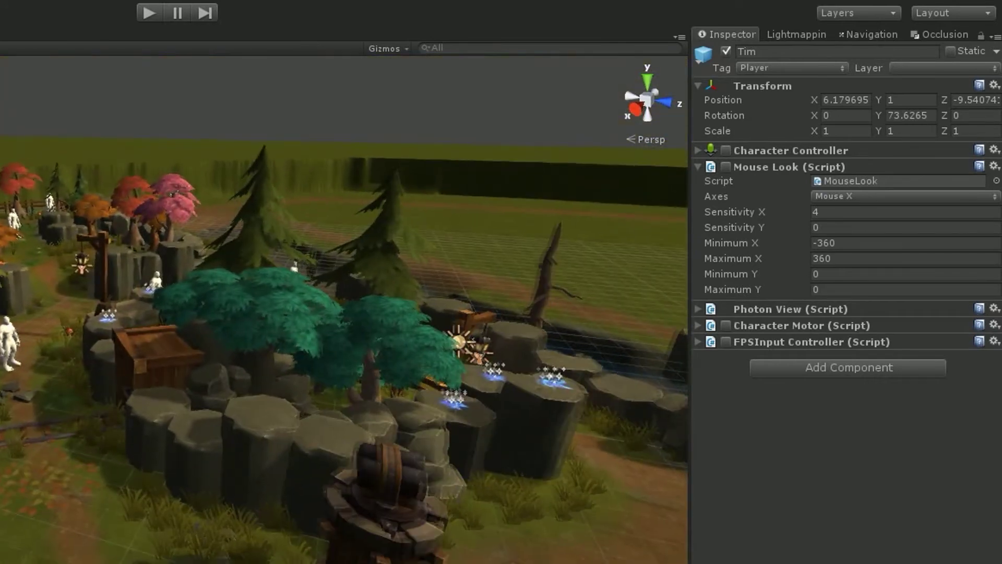
{"action": "scroll", "coordinate": [344, 310], "scroll_direction": "up", "scroll_amount": 4}
{"action": "left_click_drag", "start_coordinate": [534, 464], "coordinate": [645, 398], "text": "alt"}
{"action": "middle_click_drag", "start_coordinate": [645, 398], "coordinate": [611, 388]}
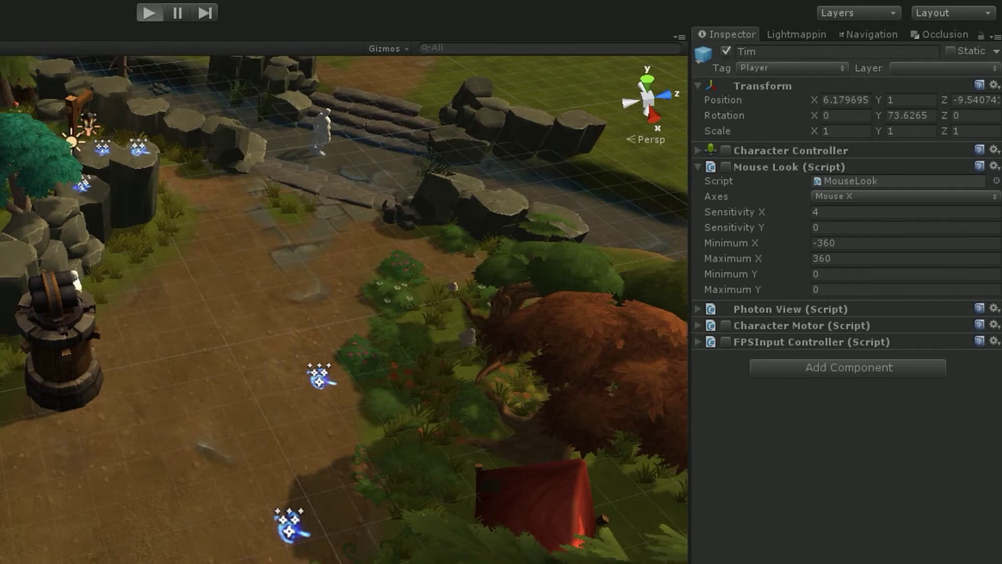
{"action": "key", "text": "alt+Tab"}
{"action": "key", "text": "alt+Tab"}
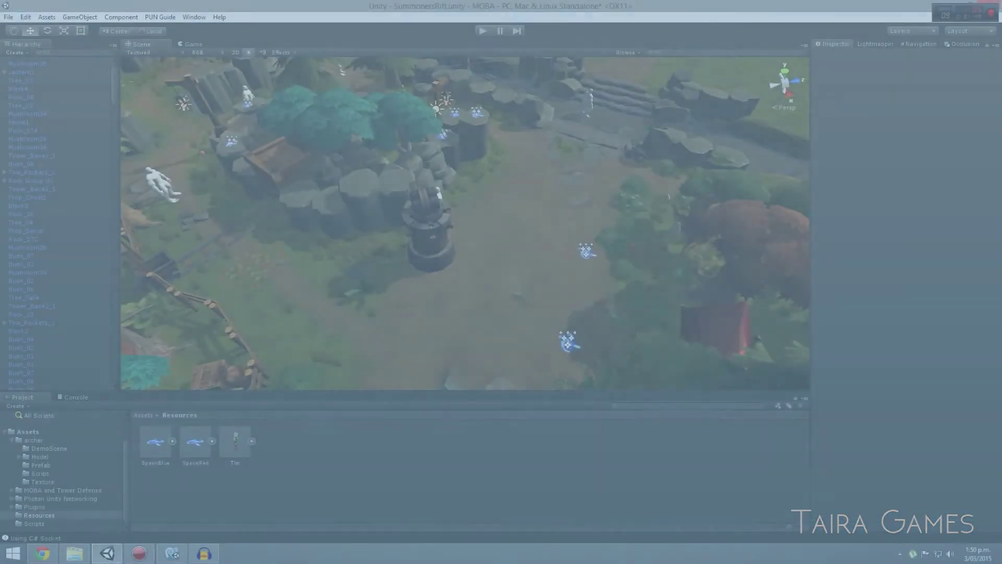
- Place the Tim prefab from Resources on the dirt path in the scene and set its Y position to 1
{"action": "key", "text": "w"}
{"action": "right_click_drag", "start_coordinate": [465, 223], "coordinate": [438, 198]}
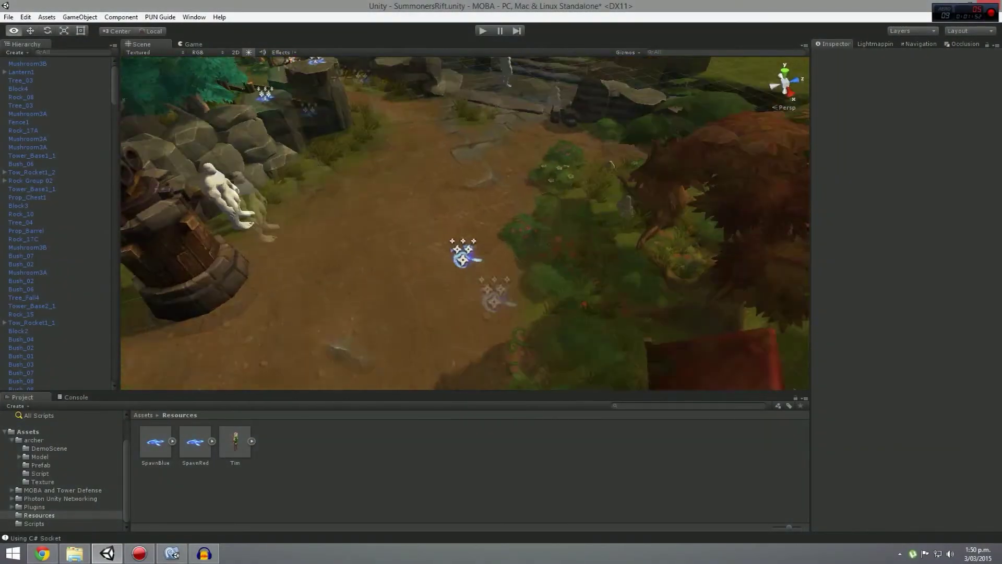
{"action": "left_click_drag", "start_coordinate": [235, 441], "coordinate": [452, 256]}
{"action": "left_click", "coordinate": [944, 94]}
{"action": "type", "text": "1"}
{"action": "key", "text": "Return"}
- Expand Tim in the hierarchy and deactivate its graphics child object
{"action": "key", "text": "w"}
{"action": "right_click_drag", "start_coordinate": [464, 224], "coordinate": [470, 261]}
{"action": "key", "text": "s"}
{"action": "key", "text": "w"}
{"action": "key", "text": "s"}
{"action": "key", "text": "s"}
{"action": "left_click", "coordinate": [590, 115]}
{"action": "key", "text": "w"}
{"action": "left_click", "coordinate": [433, 209]}
{"action": "left_click", "coordinate": [14, 63]}
{"action": "key", "text": "Right"}
{"action": "left_click", "coordinate": [28, 81]}
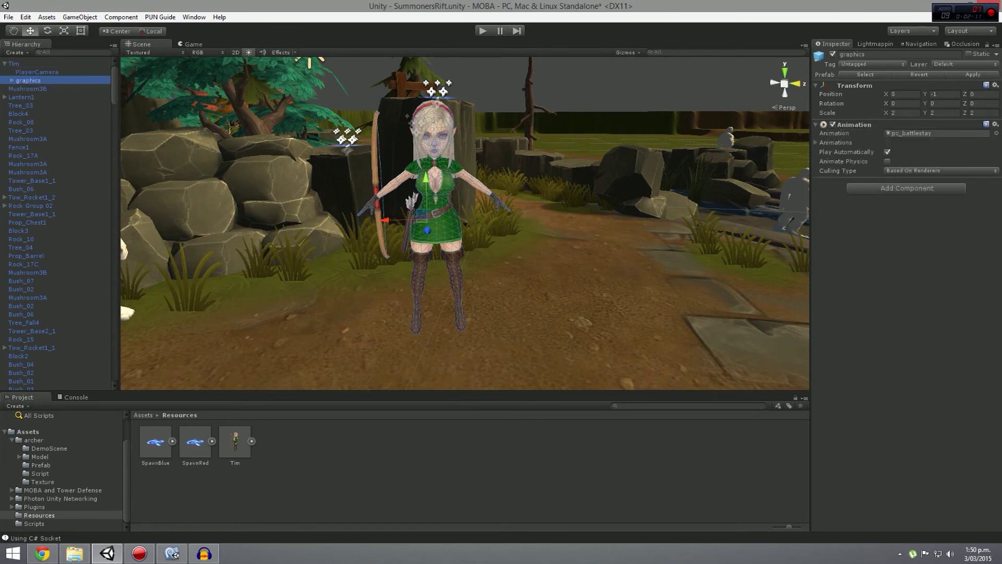
{"action": "left_click", "coordinate": [832, 54]}
{"action": "left_click", "coordinate": [80, 17]}
{"action": "mouse_move", "coordinate": [91, 52]}
{"action": "left_click", "coordinate": [234, 51]}
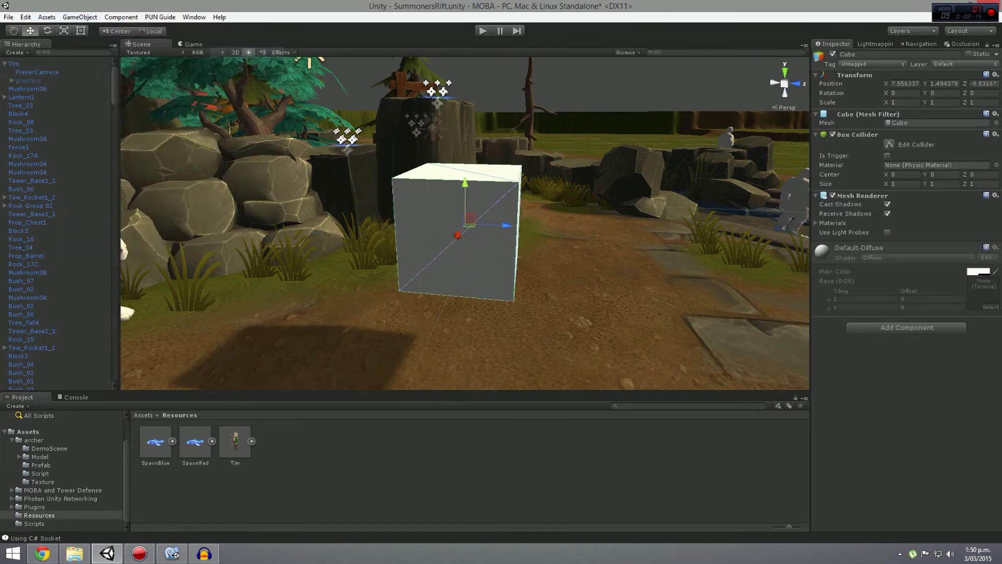
{"action": "key", "text": "f"}
{"action": "key", "text": "Delete"}
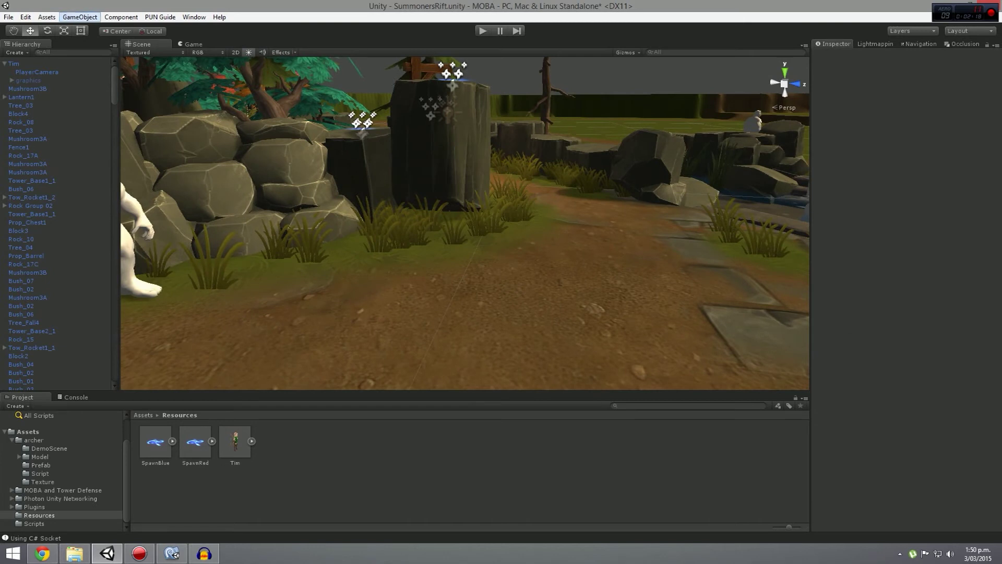
- Create a capsule primitive and make it a child of Tim
{"action": "left_click", "coordinate": [80, 17]}
{"action": "mouse_move", "coordinate": [91, 52]}
{"action": "left_click", "coordinate": [237, 74]}
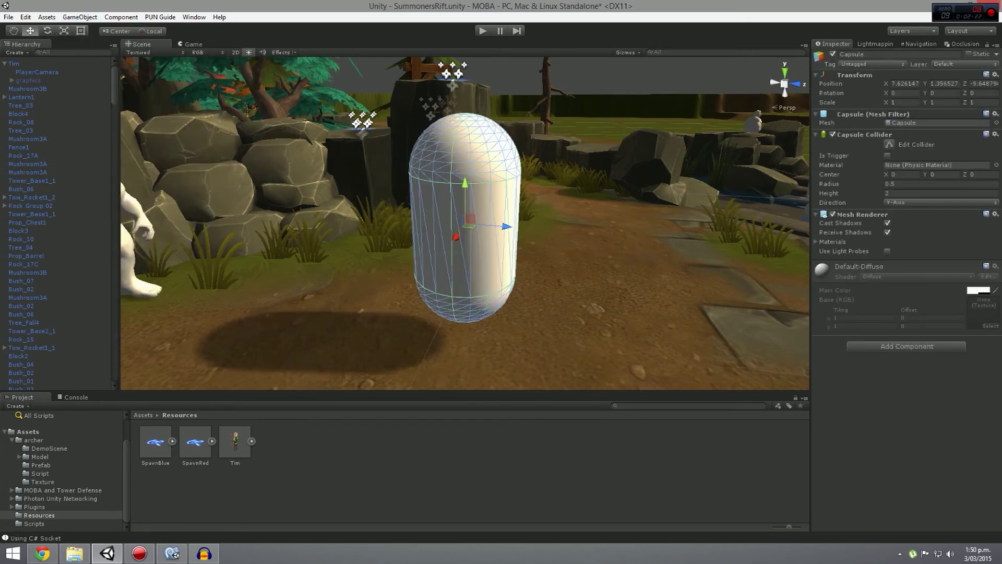
{"action": "scroll", "coordinate": [57, 224], "scroll_direction": "down", "scroll_amount": 20}
{"action": "scroll", "coordinate": [57, 224], "scroll_direction": "up", "scroll_amount": 2}
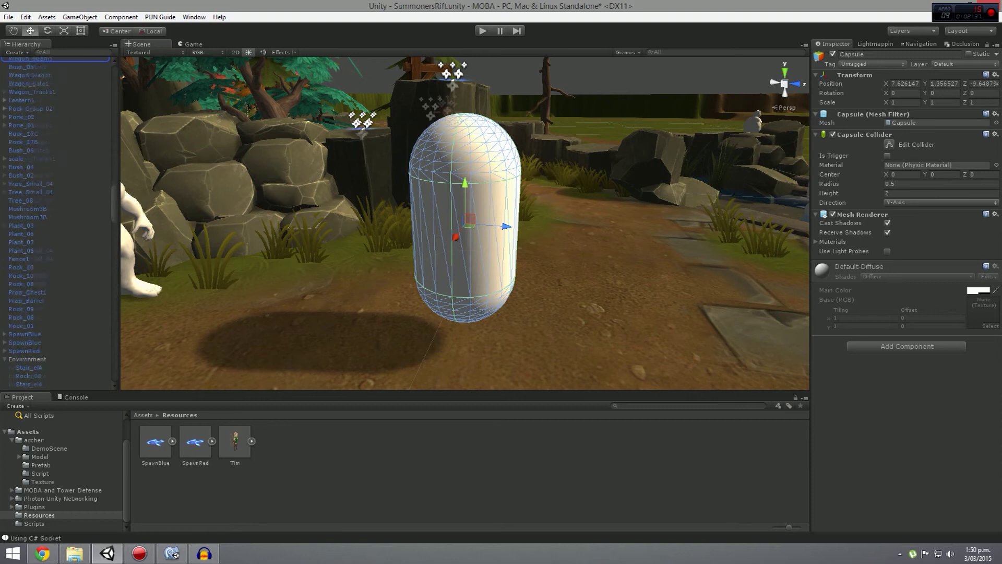
{"action": "left_click_drag", "start_coordinate": [31, 59], "coordinate": [31, 64]}
- Set the capsule's local position to 0, 0, 0 and its Y rotation to 0
{"action": "left_click", "coordinate": [904, 83]}
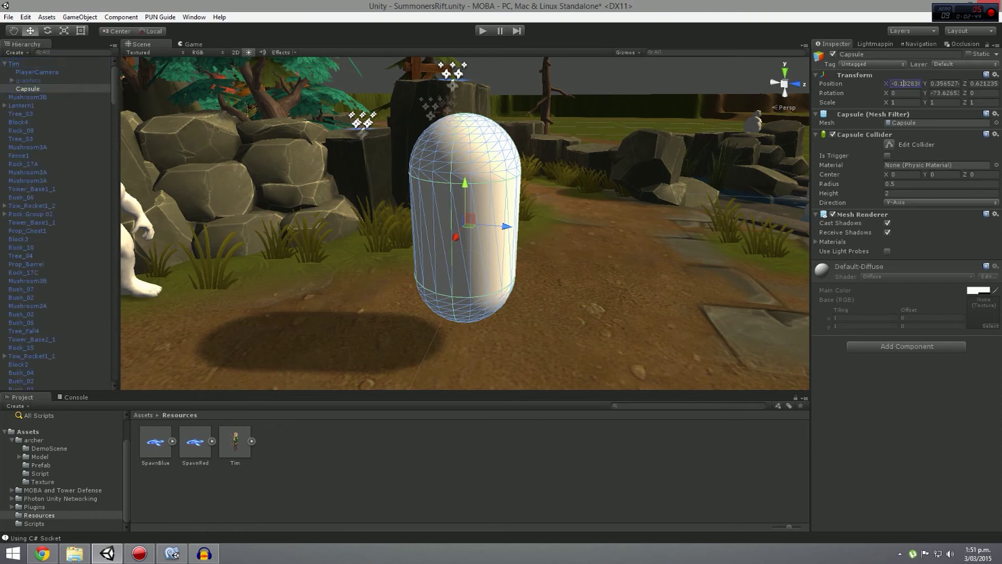
{"action": "type", "text": "0"}
{"action": "key", "text": "Tab"}
{"action": "type", "text": "0"}
{"action": "key", "text": "Tab"}
{"action": "type", "text": "0"}
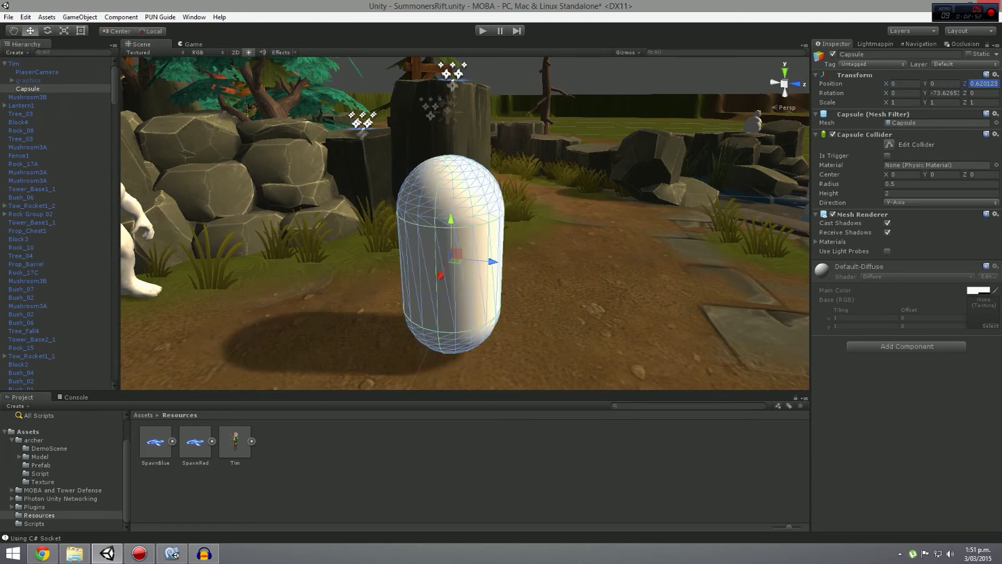
{"action": "key", "text": "Tab"}
{"action": "key", "text": "Tab"}
{"action": "type", "text": "0"}
- Reactivate Tim's graphics object and delete the capsule
{"action": "key", "text": "s"}
{"action": "right_click_drag", "start_coordinate": [465, 223], "coordinate": [444, 239]}
{"action": "key", "text": "w"}
{"action": "left_click", "coordinate": [28, 81]}
{"action": "left_click", "coordinate": [833, 54]}
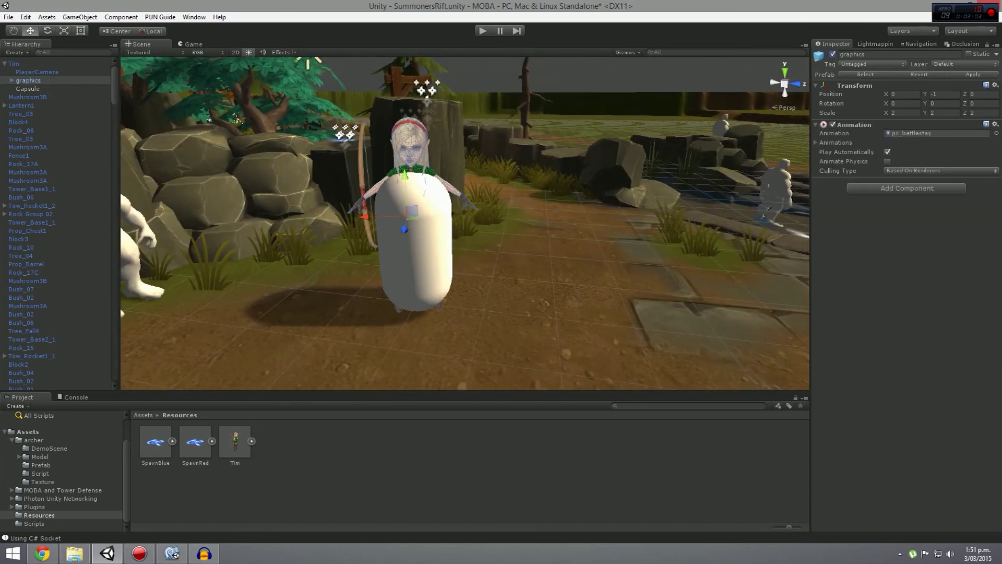
{"action": "left_click", "coordinate": [27, 89]}
{"action": "key", "text": "Delete"}
{"action": "left_click", "coordinate": [28, 80]}
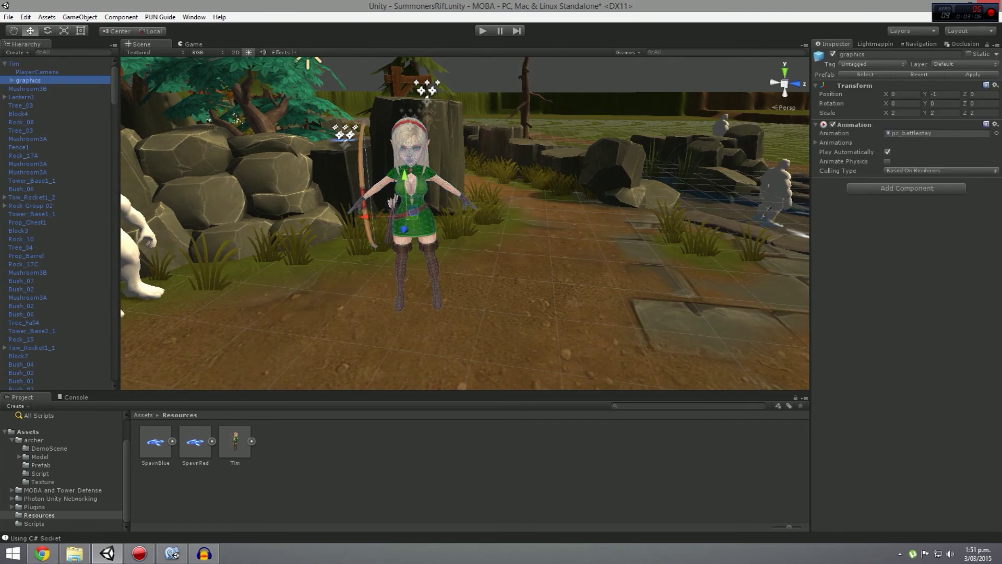
- Expand Tim's Character Controller settings and examine how its collider outline fits the archer model
{"action": "key", "text": "w"}
{"action": "right_click_drag", "start_coordinate": [444, 239], "coordinate": [365, 250]}
{"action": "key", "text": "d"}
{"action": "key", "text": "a"}
{"action": "left_click", "coordinate": [14, 64]}
{"action": "key", "text": "s"}
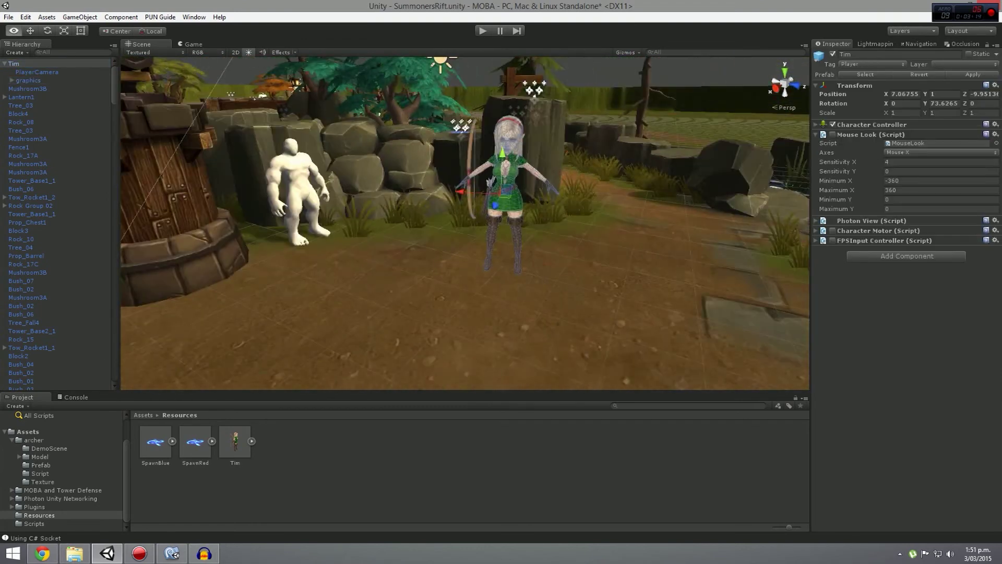
{"action": "left_click", "coordinate": [816, 124]}
{"action": "right_click_drag", "start_coordinate": [469, 219], "coordinate": [546, 191]}
{"action": "key", "text": "w"}
{"action": "key", "text": "s"}
{"action": "left_click_drag", "start_coordinate": [475, 117], "coordinate": [469, 203], "text": "alt"}
{"action": "scroll", "coordinate": [470, 203], "scroll_direction": "down", "scroll_amount": 5}
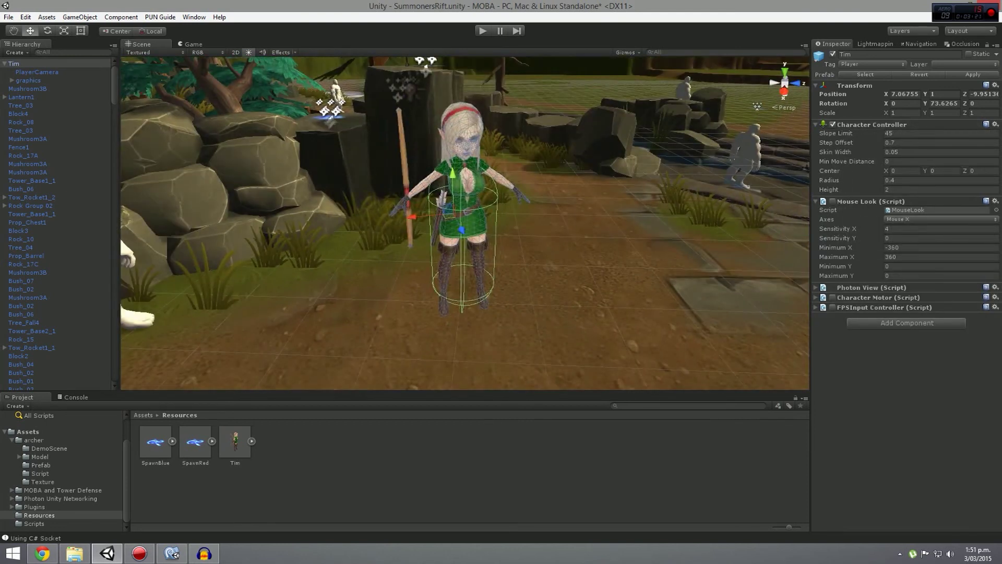
- Set the shader of the pc_archer_01 mesh's material to Self-Illumin/Diffuse
{"action": "left_click", "coordinate": [465, 204]}
{"action": "left_click", "coordinate": [917, 250]}
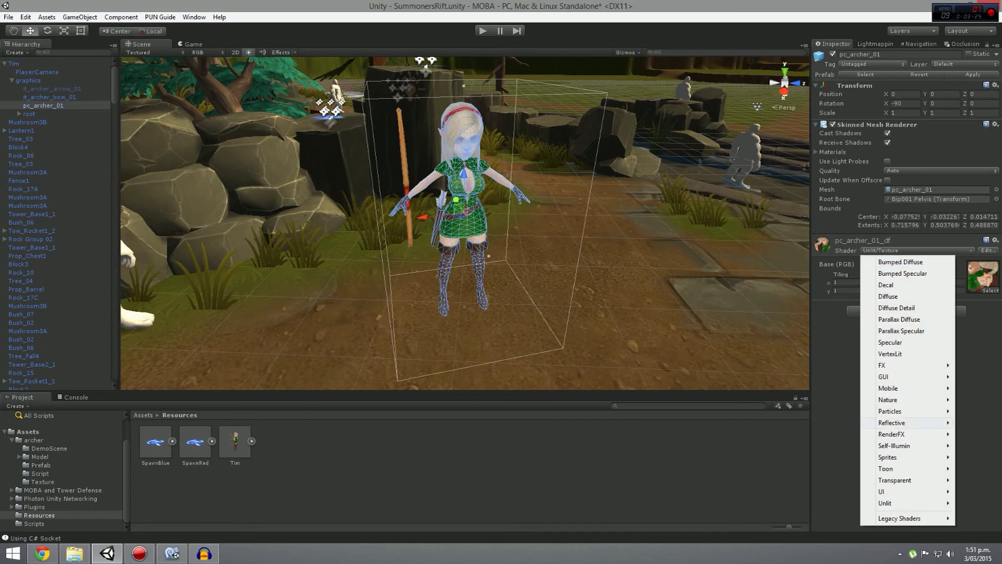
{"action": "mouse_move", "coordinate": [908, 445]}
{"action": "key", "text": "Escape"}
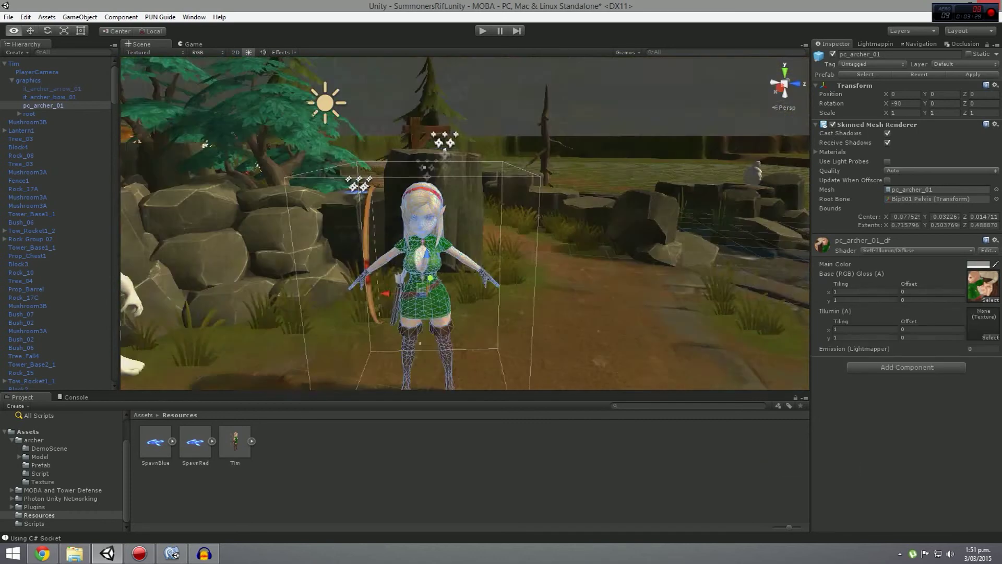